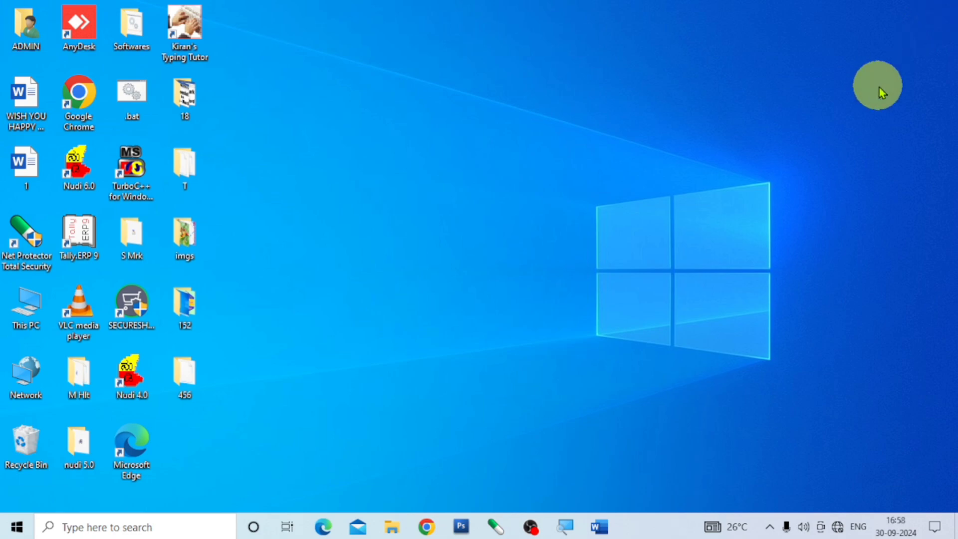
# Step: Switch to Word and open the full Symbol dialog for the blank document
pyautogui.click(598, 524)
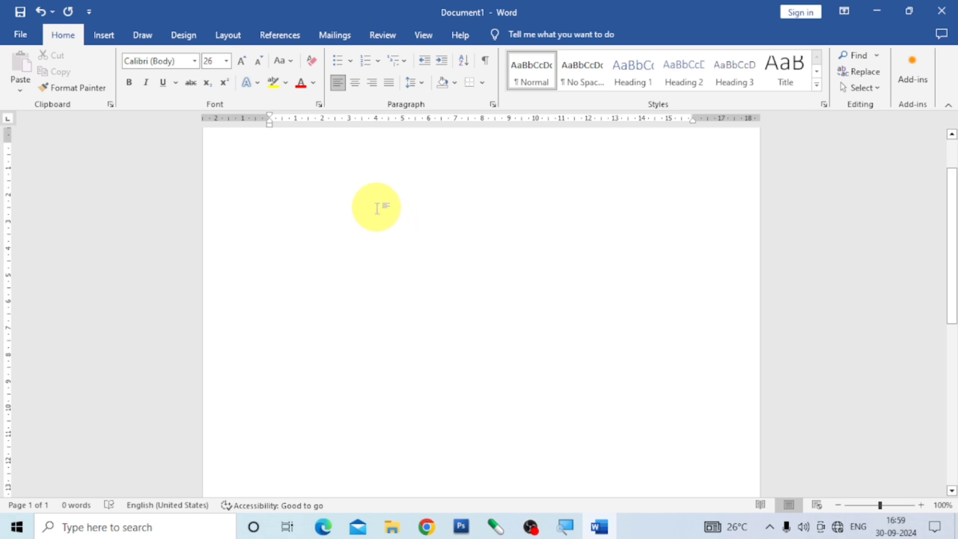
pyautogui.click(105, 36)
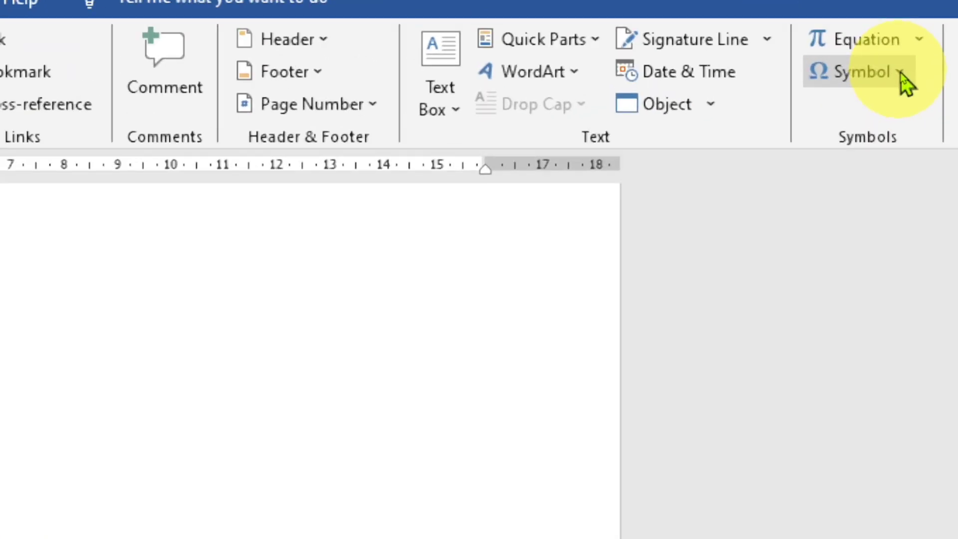
pyautogui.click(901, 74)
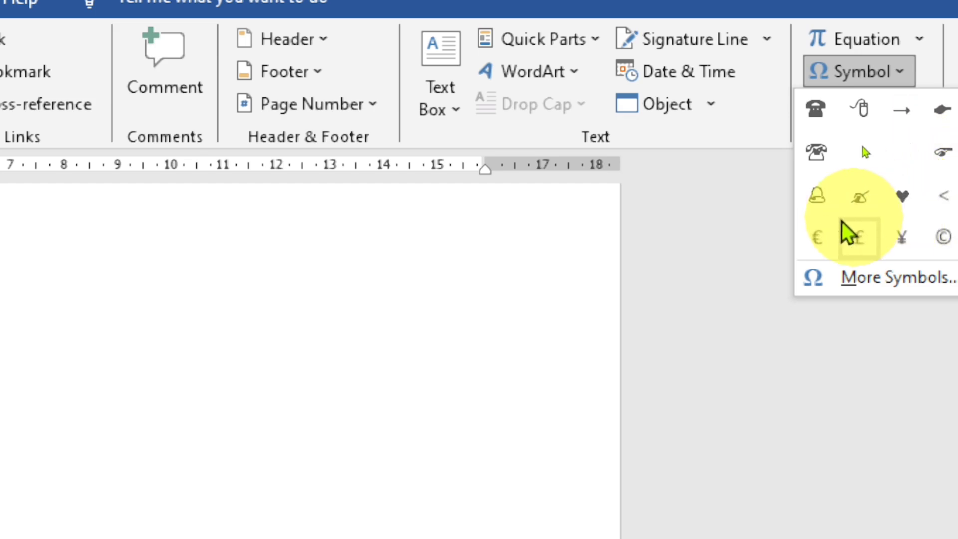
pyautogui.click(914, 280)
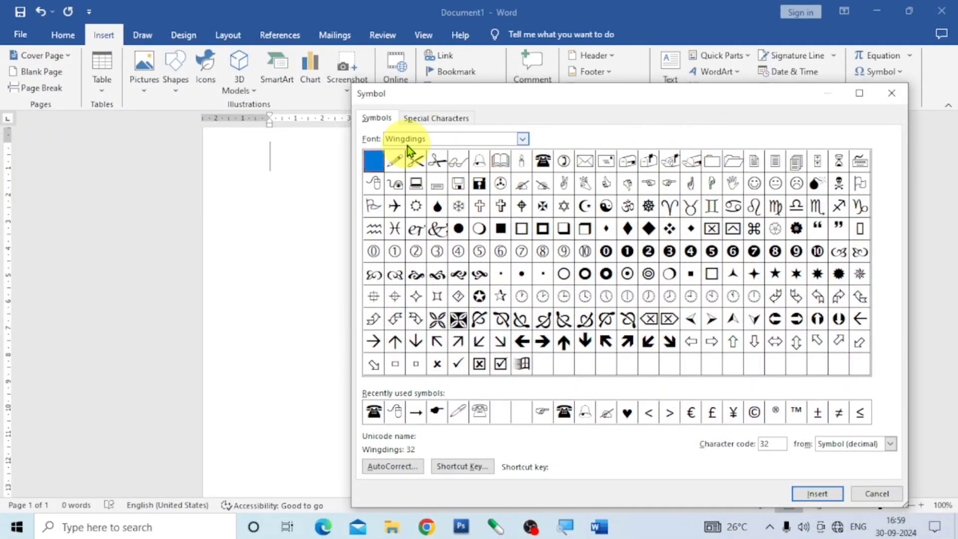
# Step: Browse the symbol sets of the Webdings, Wingdings 2 and Wingdings 3 fonts
pyautogui.click(521, 141)
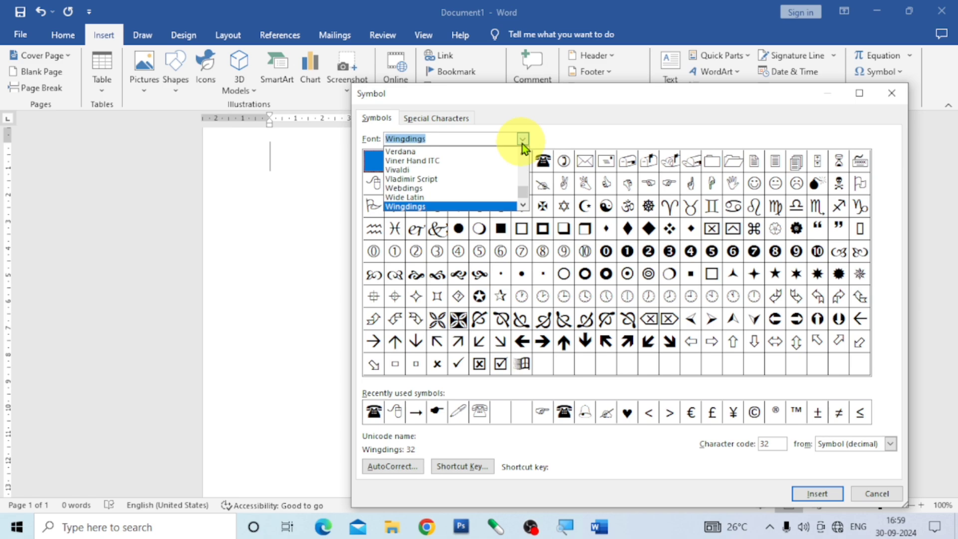
pyautogui.click(455, 188)
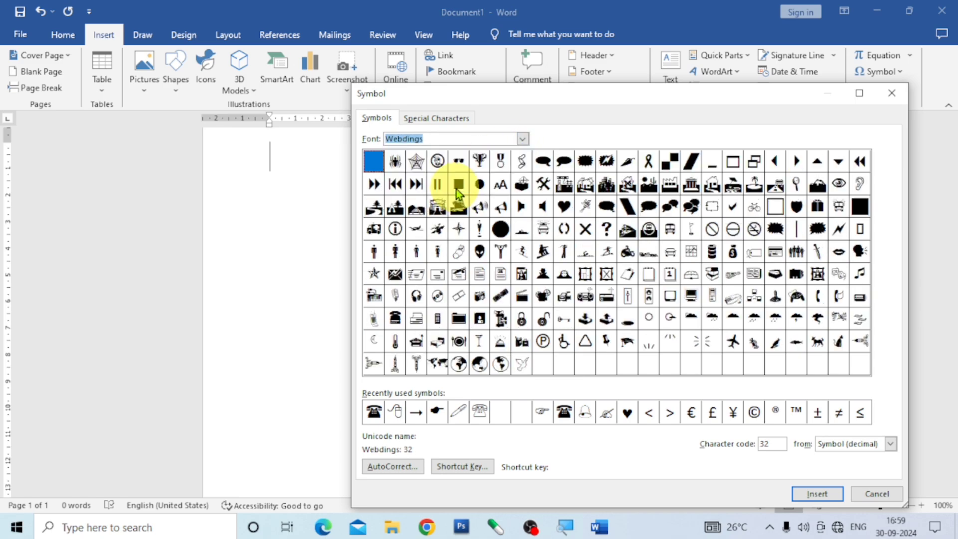
pyautogui.click(522, 141)
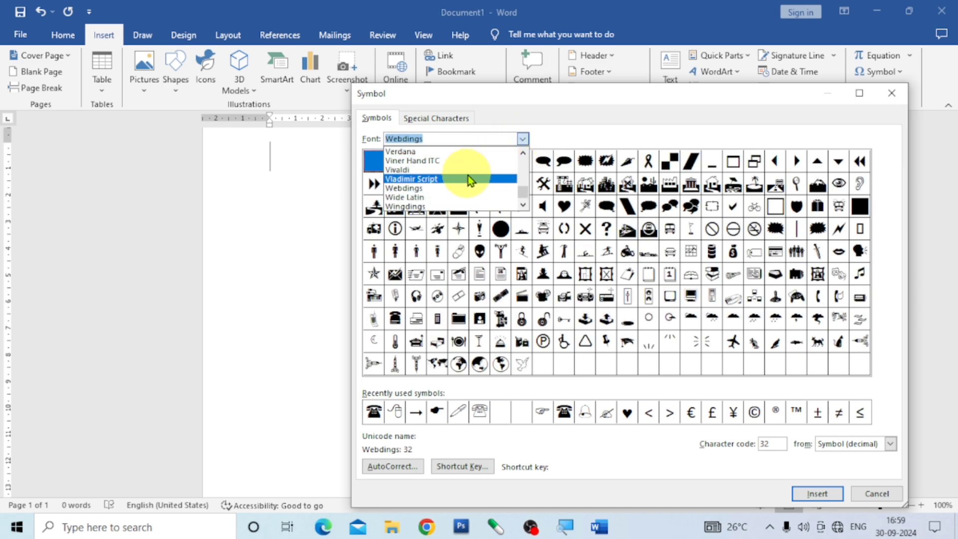
pyautogui.scroll(-3, 458, 185)
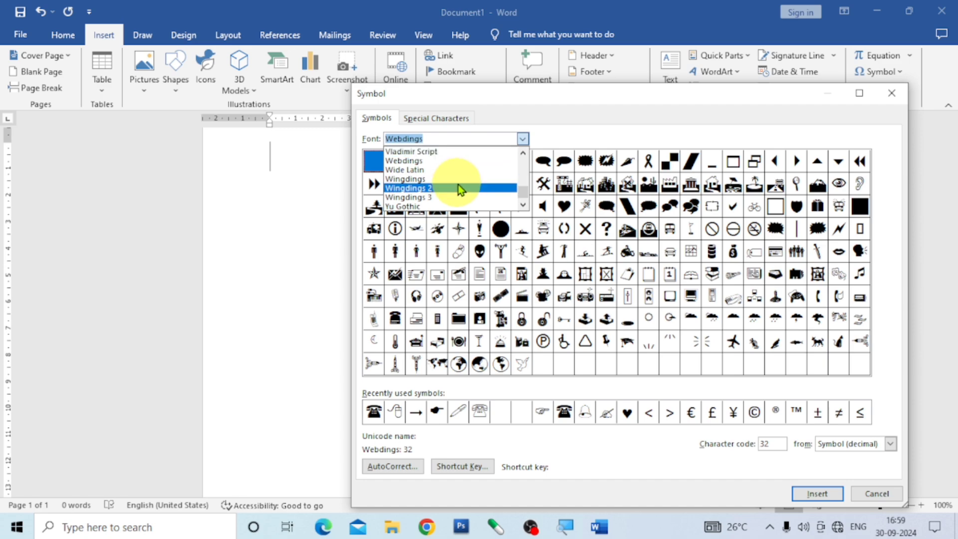
pyautogui.click(450, 188)
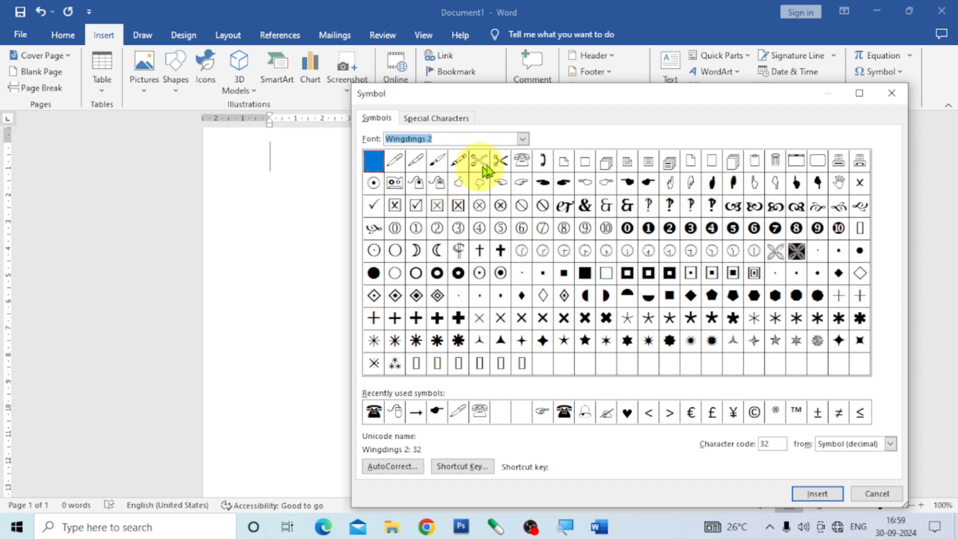
pyautogui.click(522, 139)
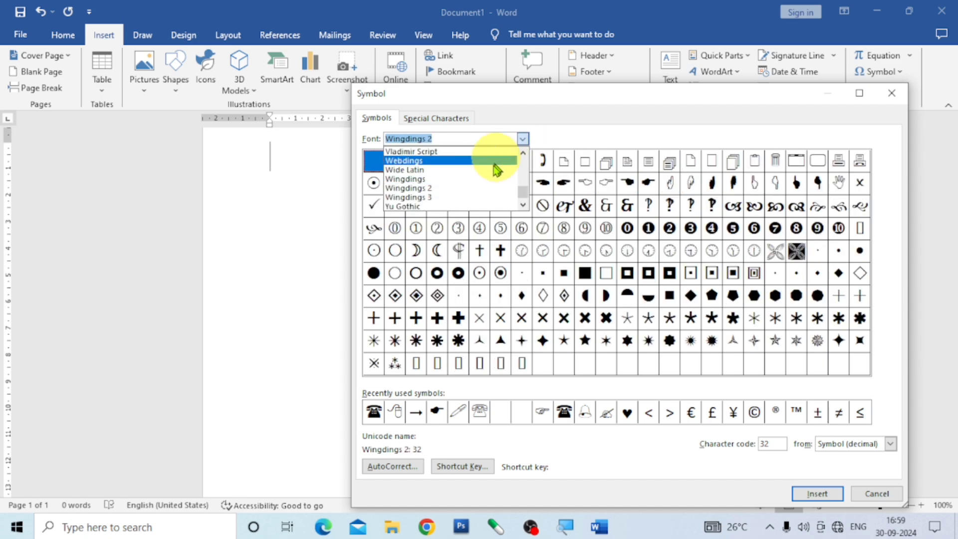
pyautogui.click(463, 198)
pyautogui.click(523, 139)
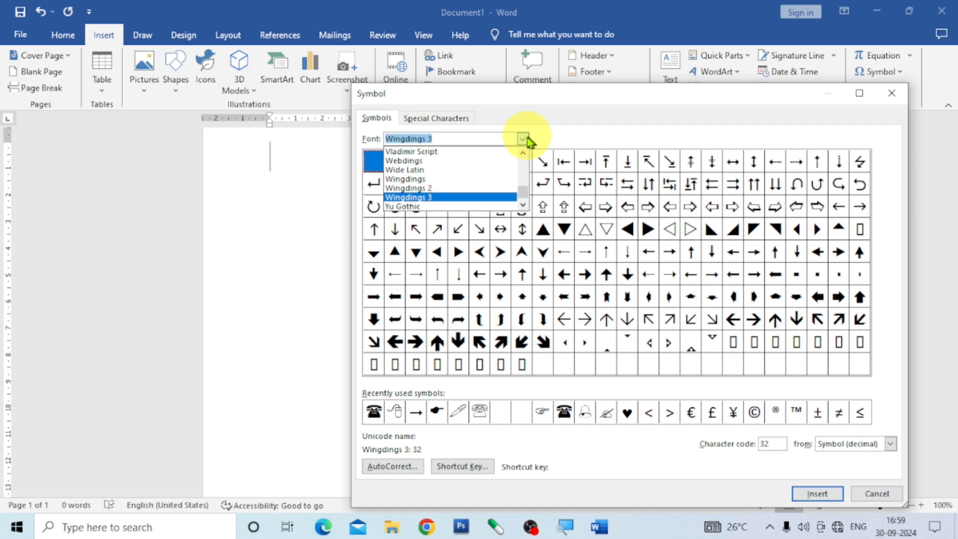
pyautogui.click(450, 162)
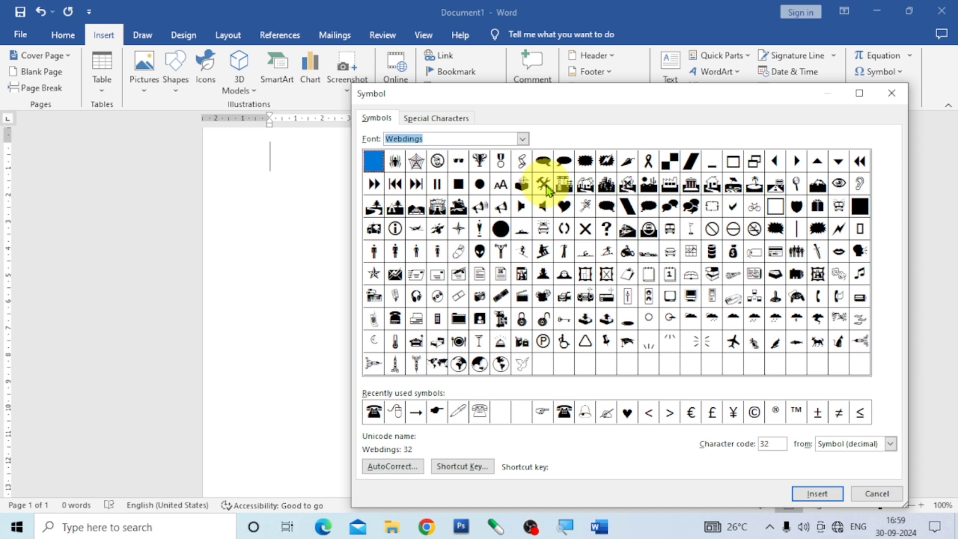
# Step: Insert the black telephone symbol from the Wingdings font, character code 40, and close the Symbol dialog
pyautogui.click(522, 140)
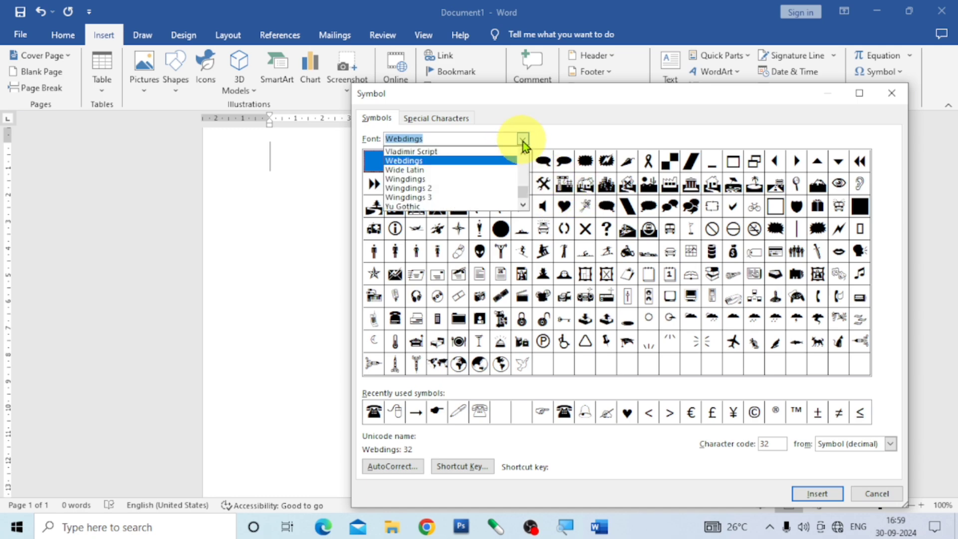
pyautogui.click(467, 180)
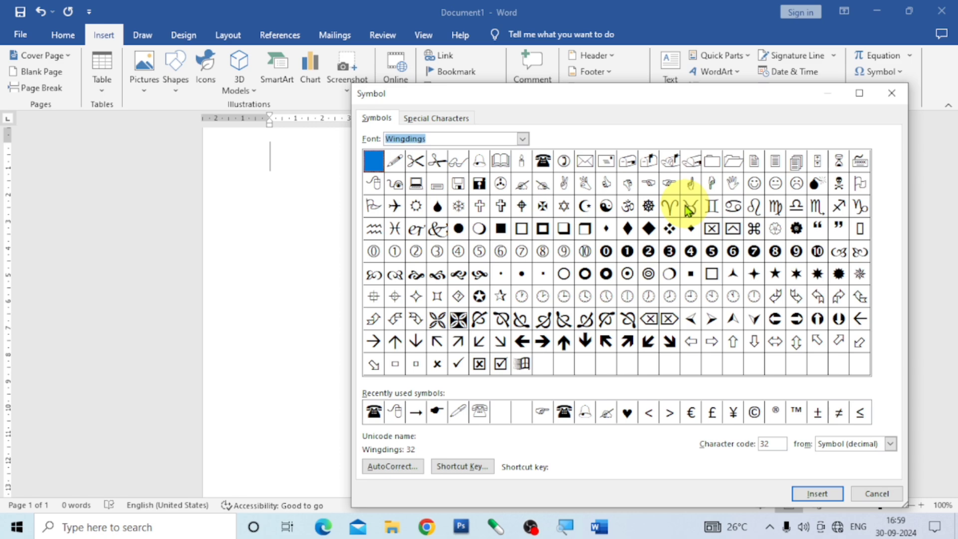
pyautogui.click(543, 162)
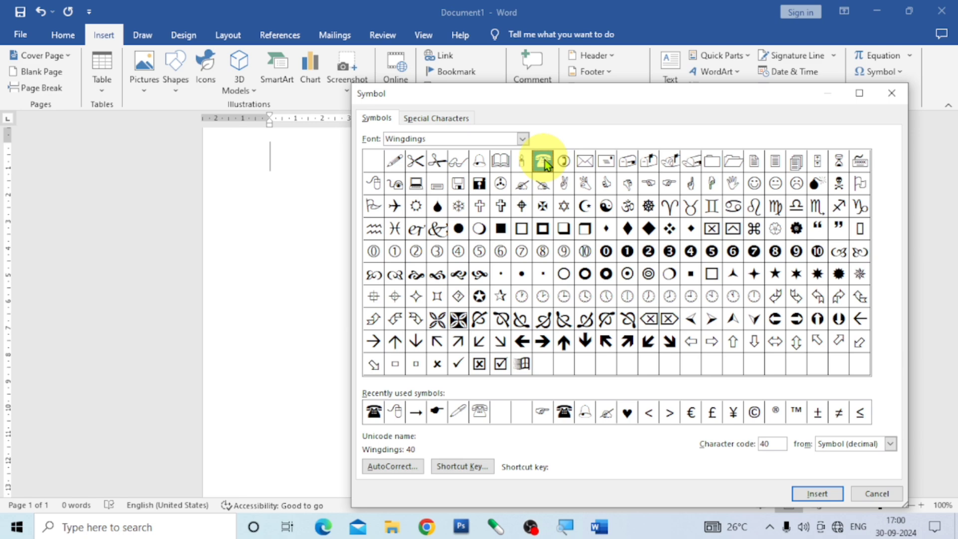
pyautogui.click(816, 493)
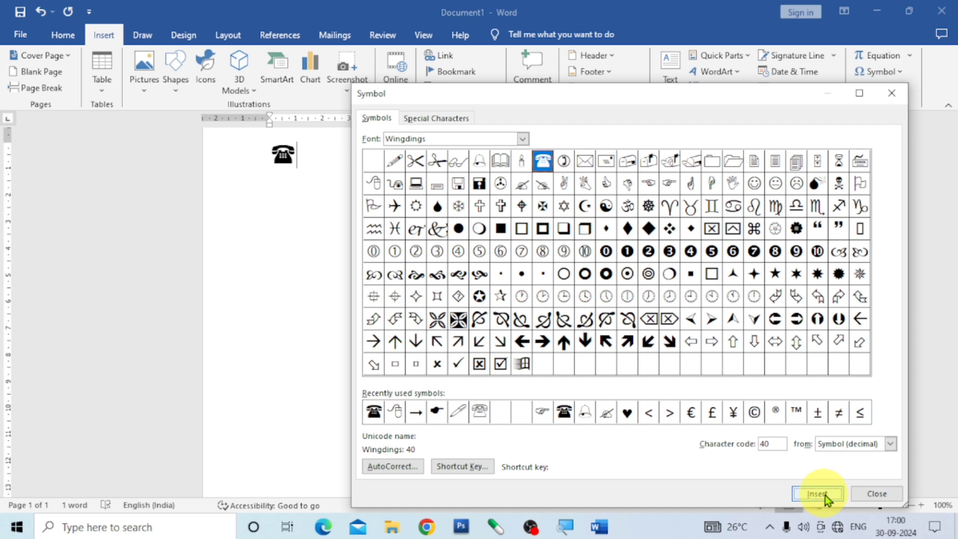
pyautogui.click(876, 494)
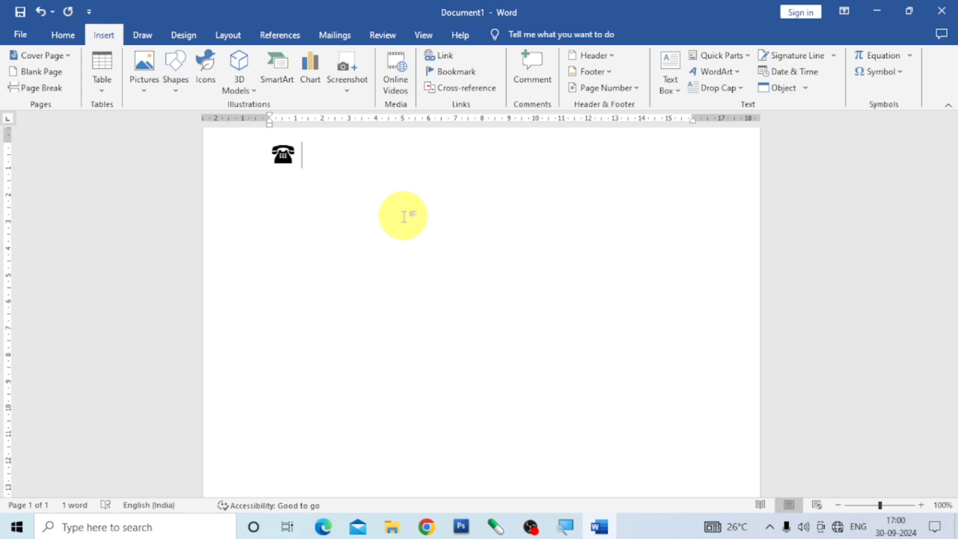
# Step: Add the red telephone symbol ☎ and the outlined telephone symbol ☏ after the black telephone
pyautogui.write('☎')
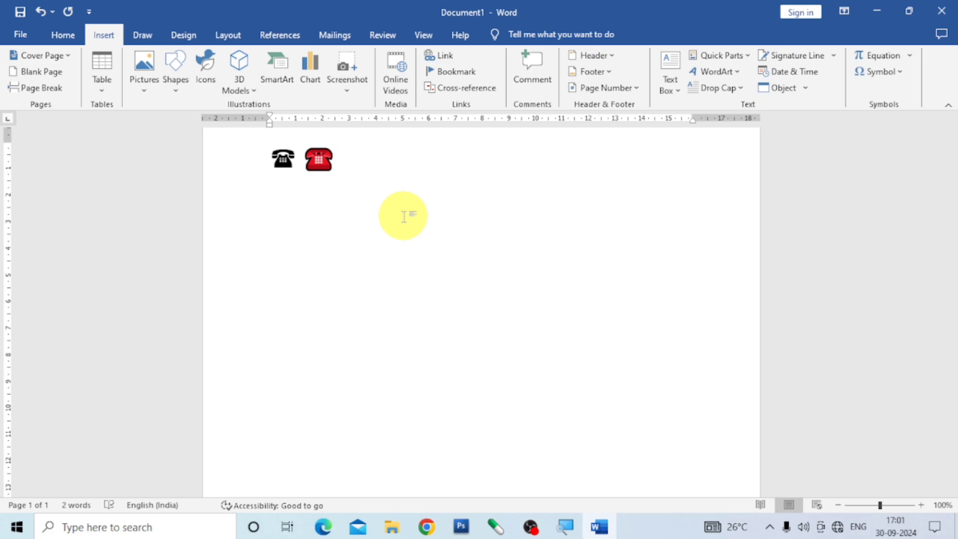
pyautogui.write('☏')
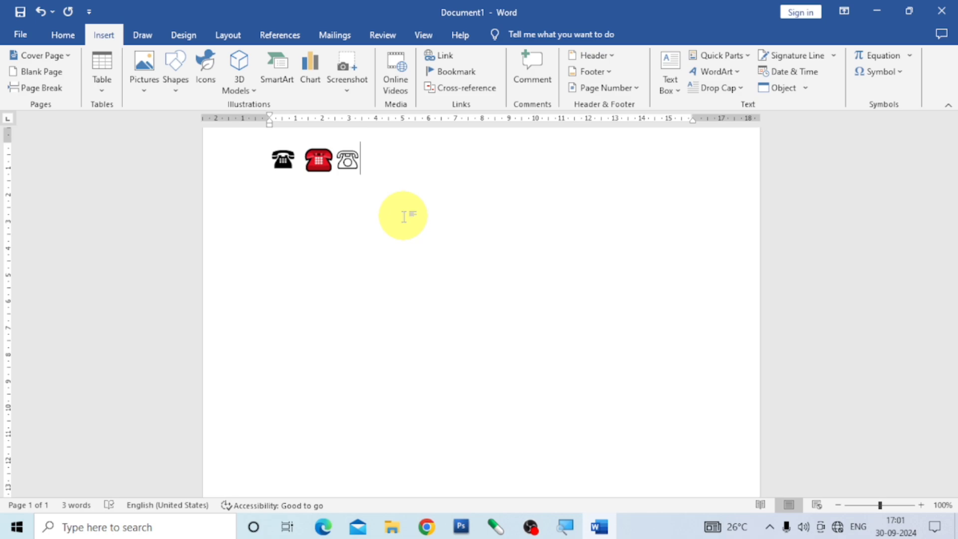
# Step: Enlarge all three telephone symbols by nine font-size increments and deselect them
pyautogui.hotkey('ctrl', 'a')
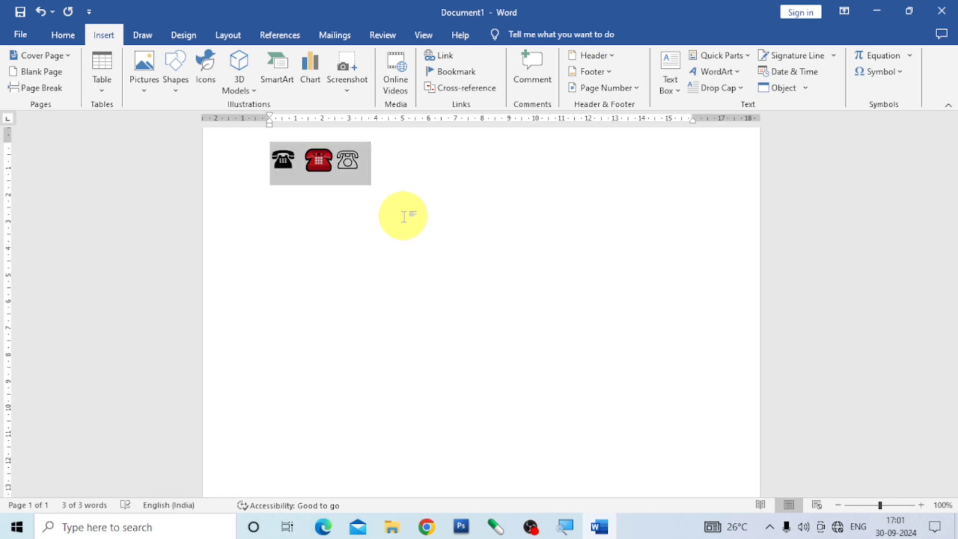
pyautogui.hotkey('ctrl', 'shift', '>')
pyautogui.hotkey('ctrl', 'shift', '>')
pyautogui.hotkey('ctrl', 'shift', '>')
pyautogui.hotkey('ctrl', 'shift', '>')
pyautogui.hotkey('ctrl', 'shift', '>')
pyautogui.hotkey('ctrl', 'shift', '>')
pyautogui.hotkey('ctrl', 'shift', '>')
pyautogui.hotkey('ctrl', 'shift', '>')
pyautogui.hotkey('ctrl', 'shift', '>')
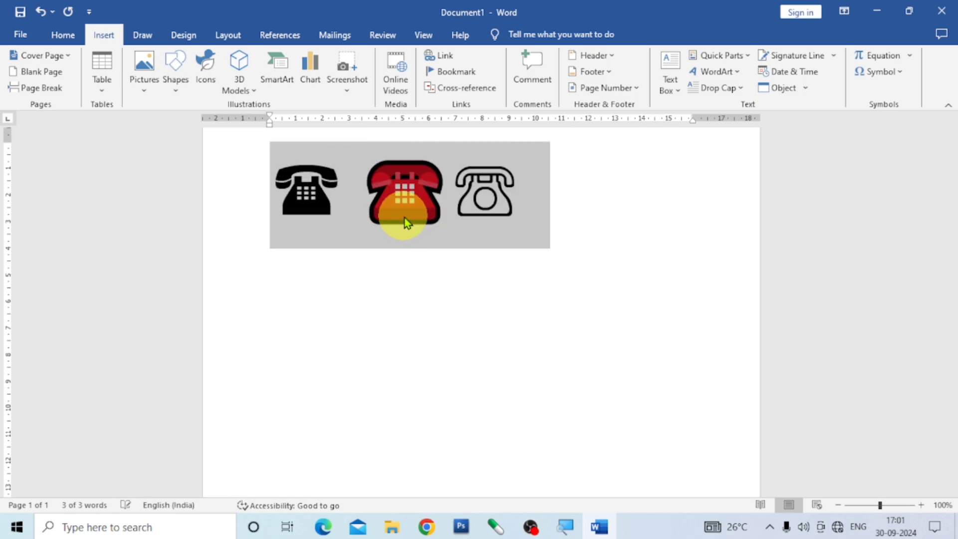
pyautogui.click(562, 204)
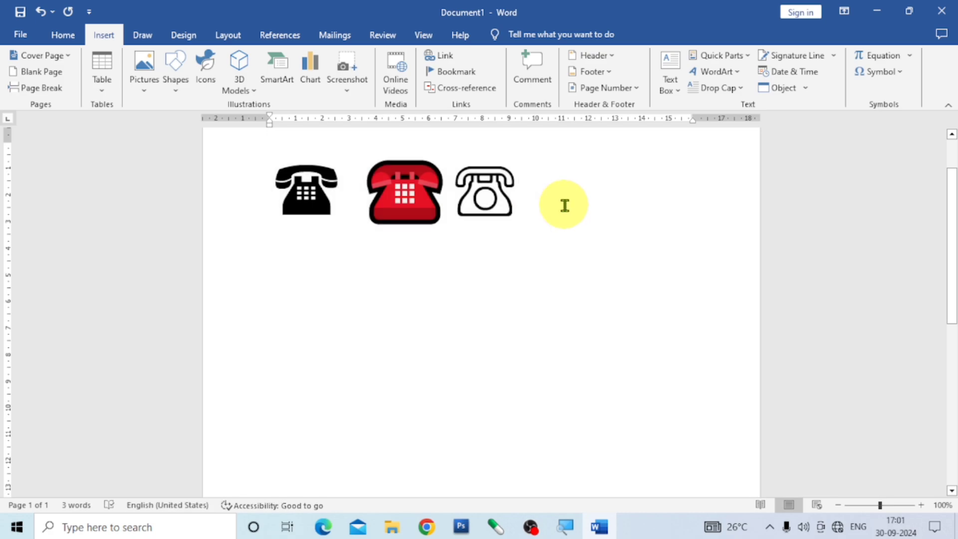
# Step: Enter the mathematical symbols + - / * % = on a new line below the telephones
pyautogui.press('Return')
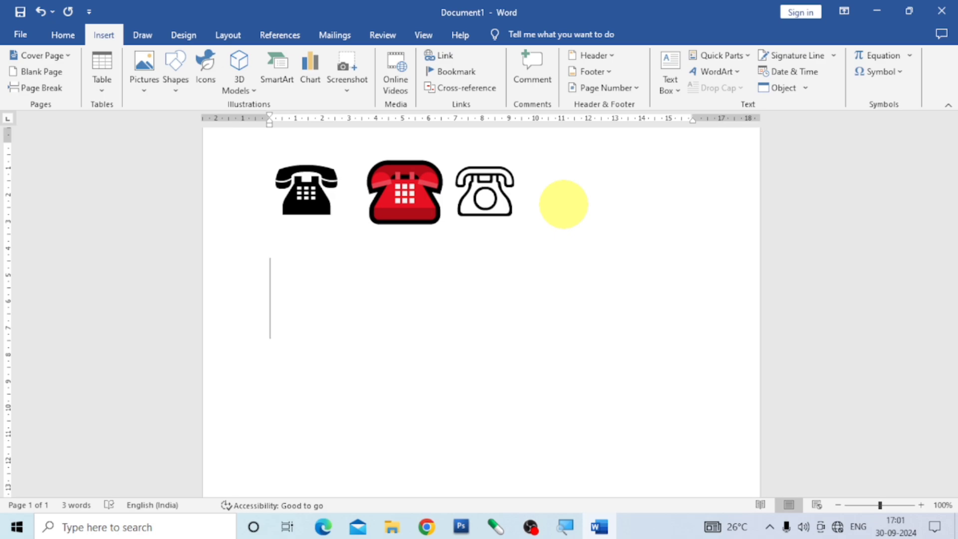
pyautogui.press('alt')
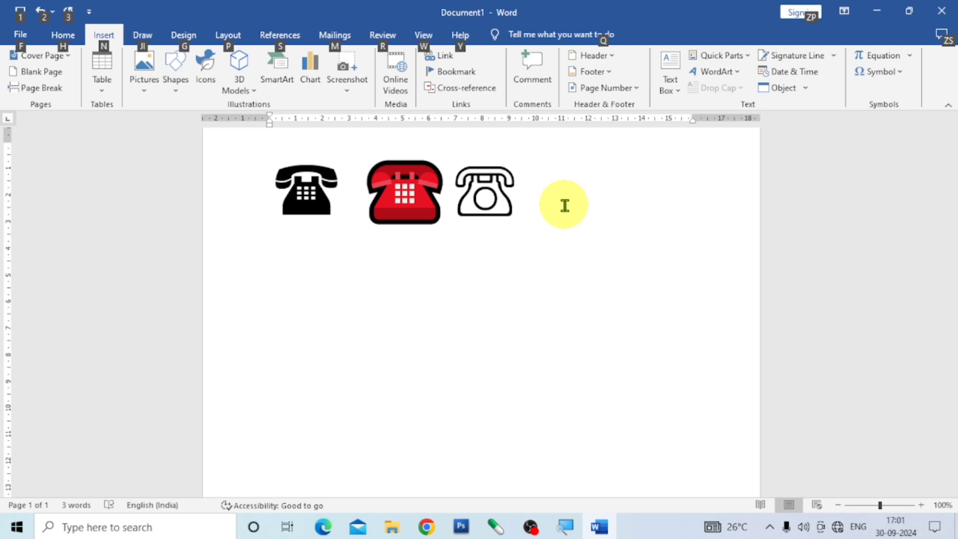
pyautogui.press('alt')
pyautogui.write('+')
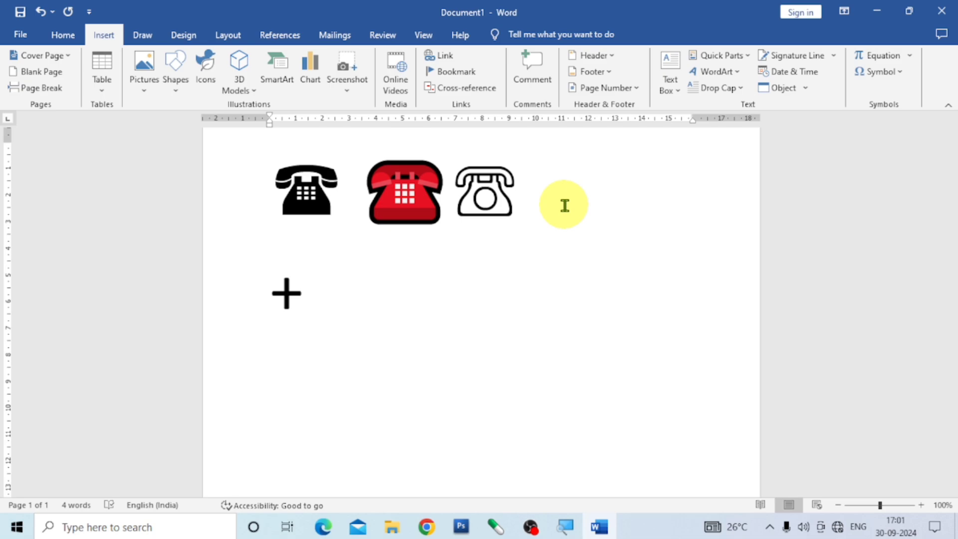
pyautogui.write('- /')
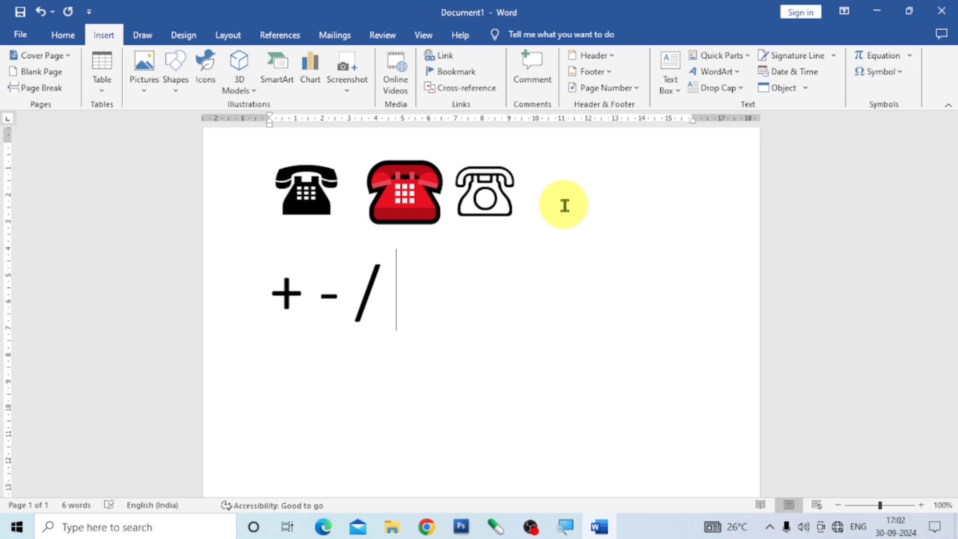
pyautogui.write(' *')
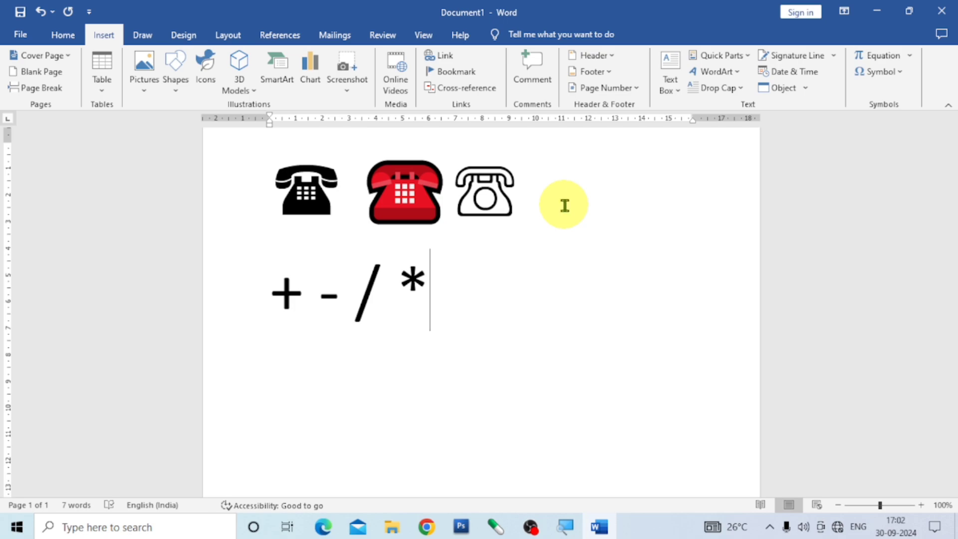
pyautogui.write('%')
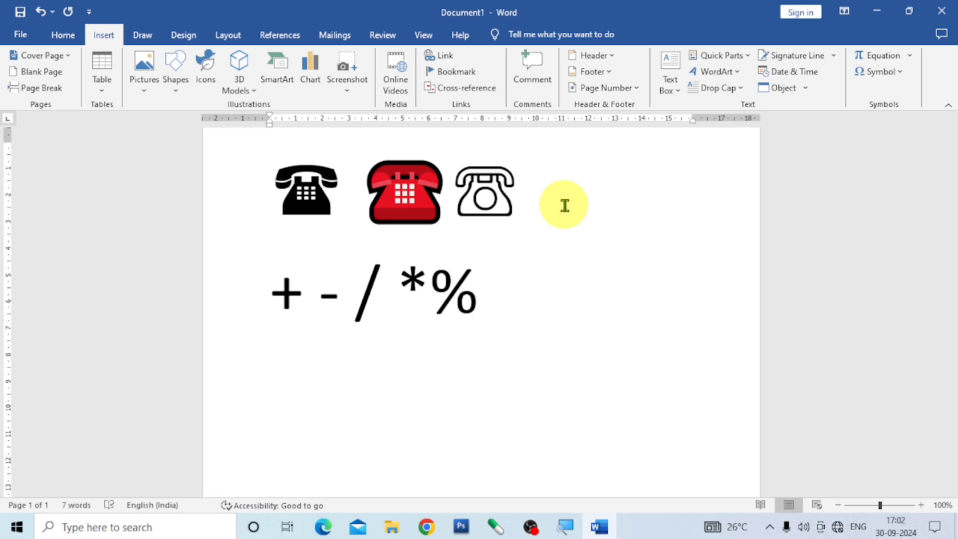
pyautogui.write('=')
# Step: Insert a space between the asterisk and the percent sign, and return the cursor to the end of the line
pyautogui.press('Left')
pyautogui.press('Left')
pyautogui.press('Left')
pyautogui.press('Left')
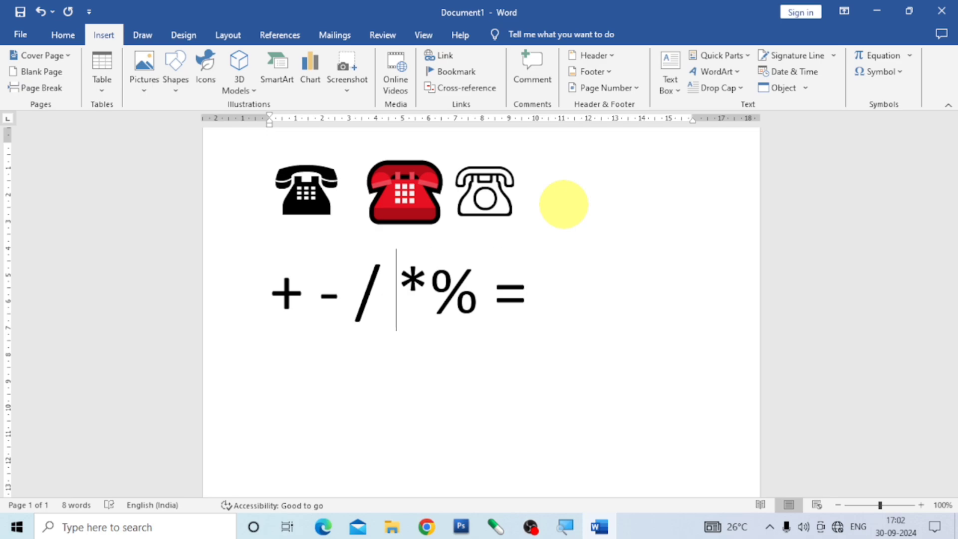
pyautogui.press('Right')
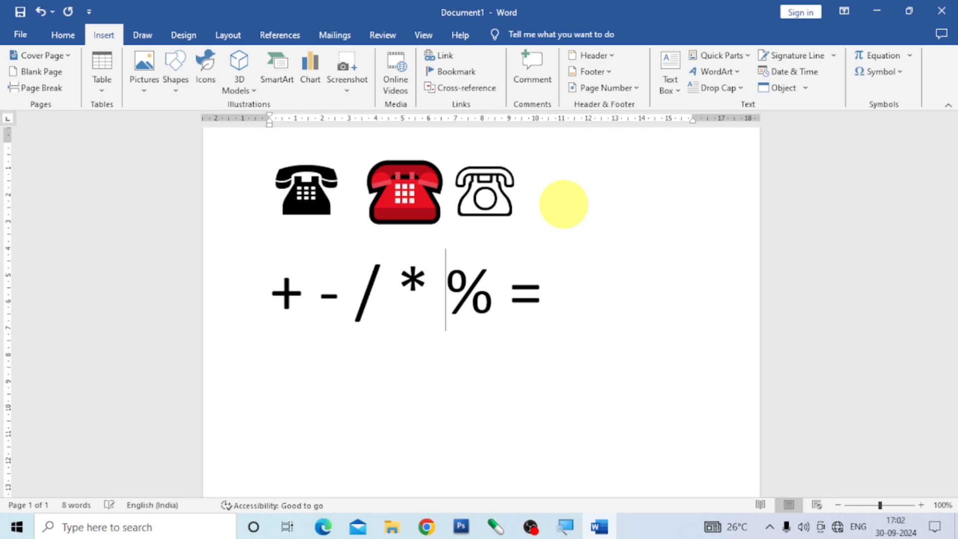
pyautogui.press('Right')
pyautogui.press('Right')
pyautogui.press('Right')
# Step: Enter the currency symbols ₹ $ ¥, separated by spaces, on a new line and start another line below
pyautogui.press('Return')
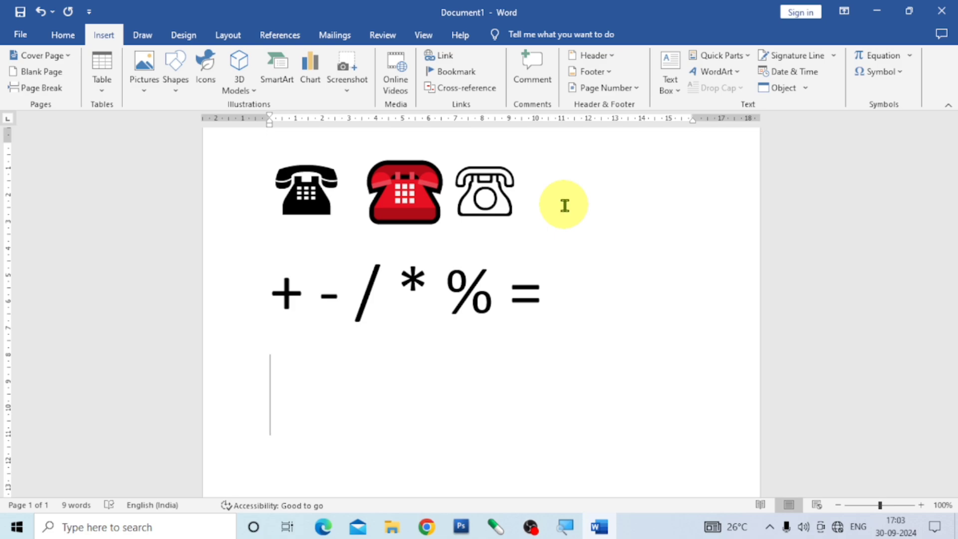
pyautogui.hotkey('ctrl', 'alt', '4')
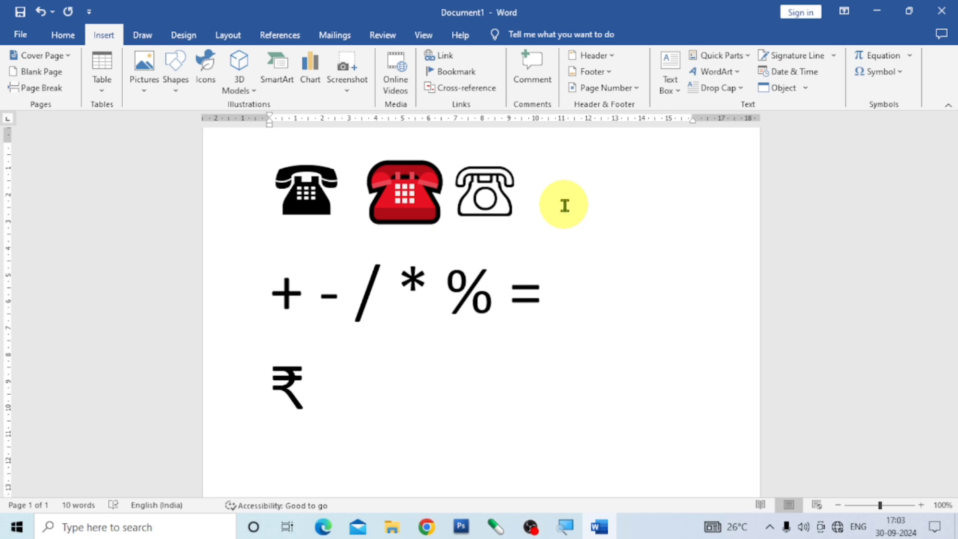
pyautogui.write('$')
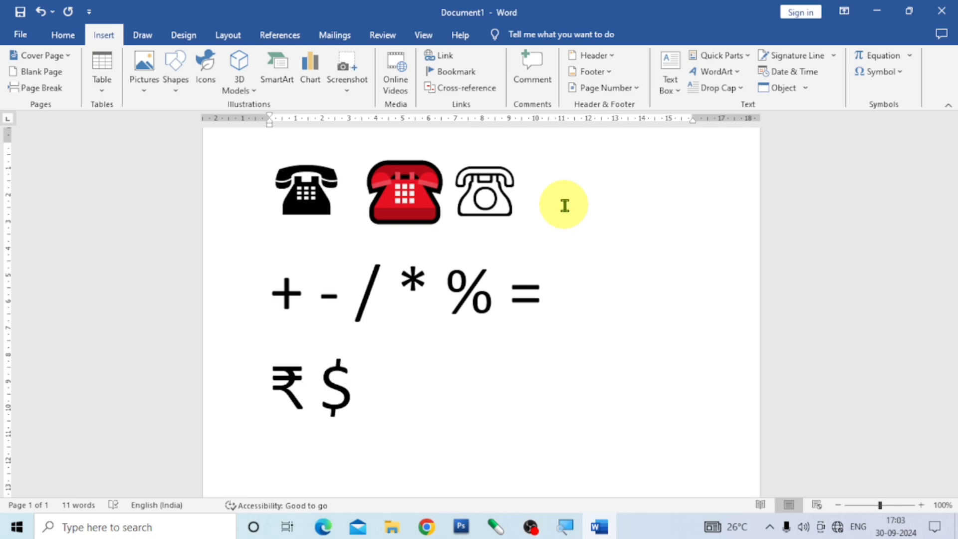
pyautogui.press('alt')
pyautogui.press('alt')
pyautogui.write('¥')
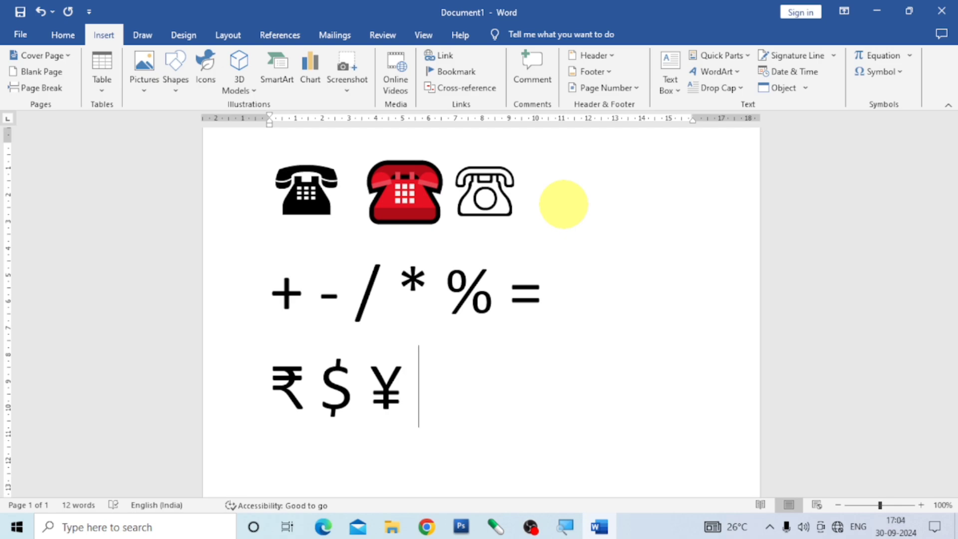
pyautogui.press('Return')
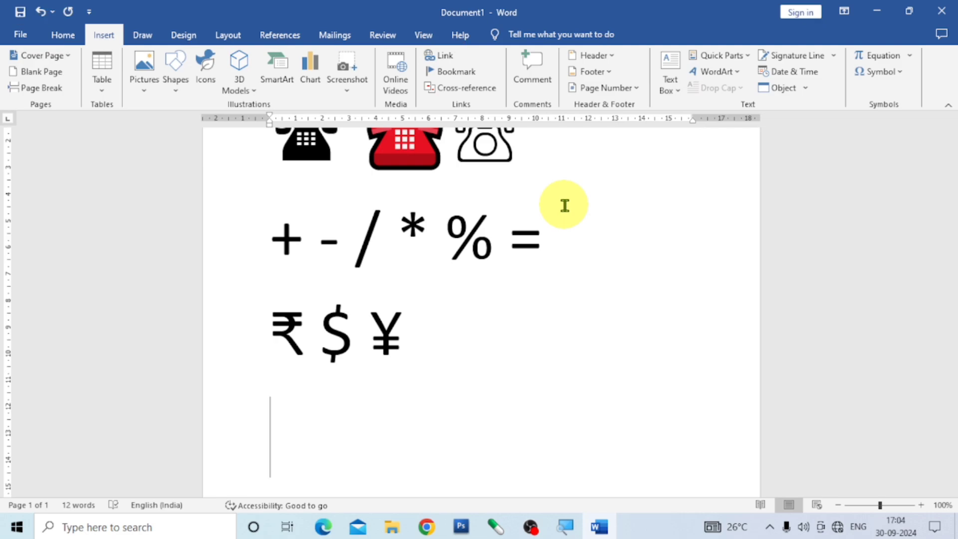
# Step: Enter the registered ®, copyright © and trademark ™ symbols, separated by spaces, on the line below the currency symbols
pyautogui.hotkey('ctrl', 'alt', 'r')
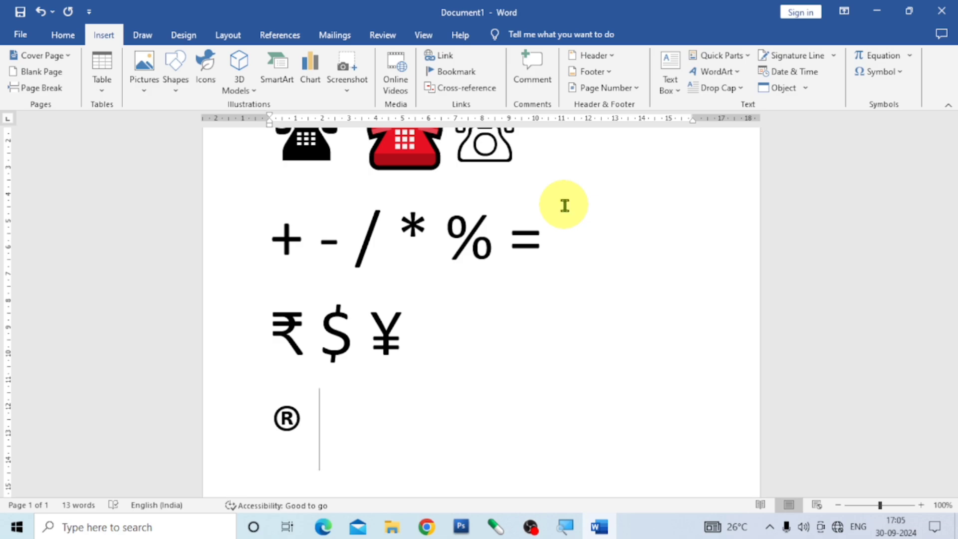
pyautogui.hotkey('ctrl', 'alt', 'c')
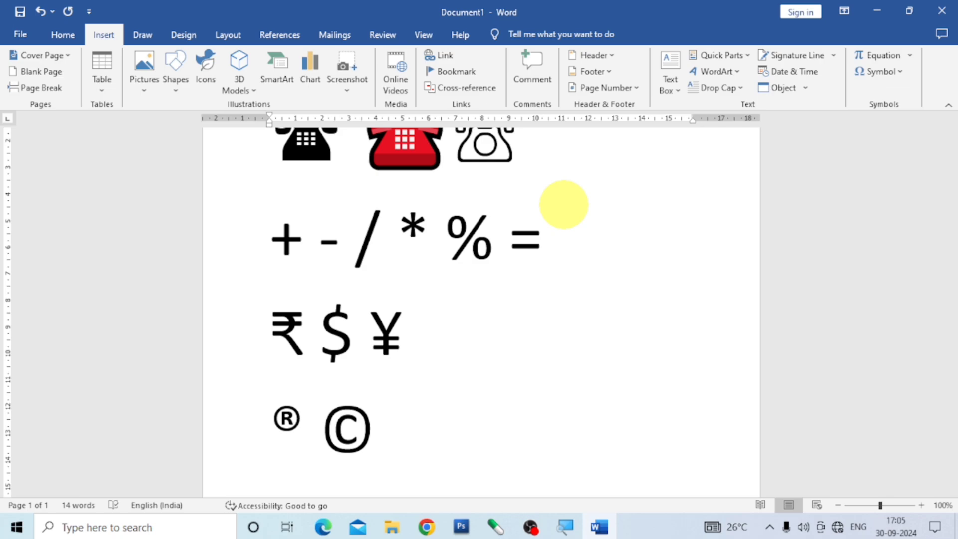
pyautogui.press('alt')
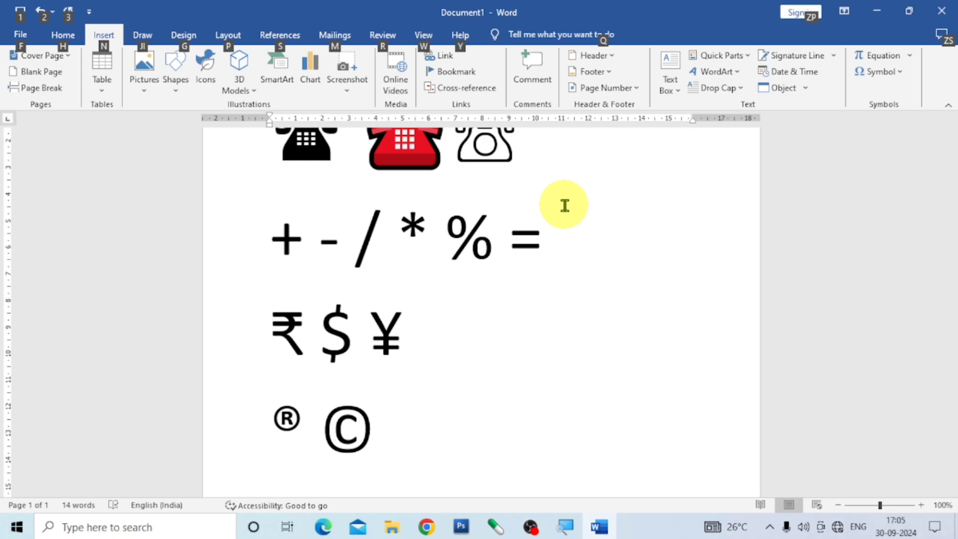
pyautogui.press('alt')
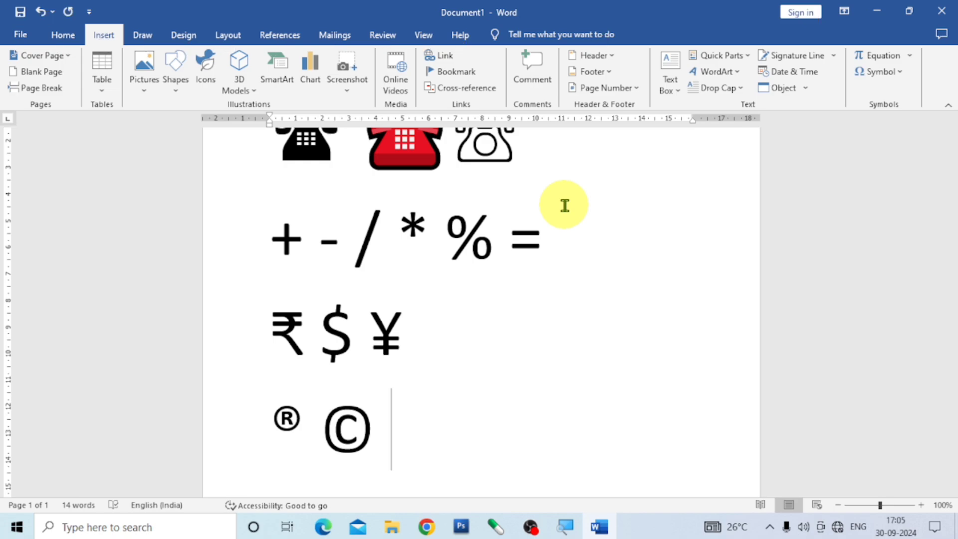
pyautogui.hotkey('ctrl', 'alt', 't')
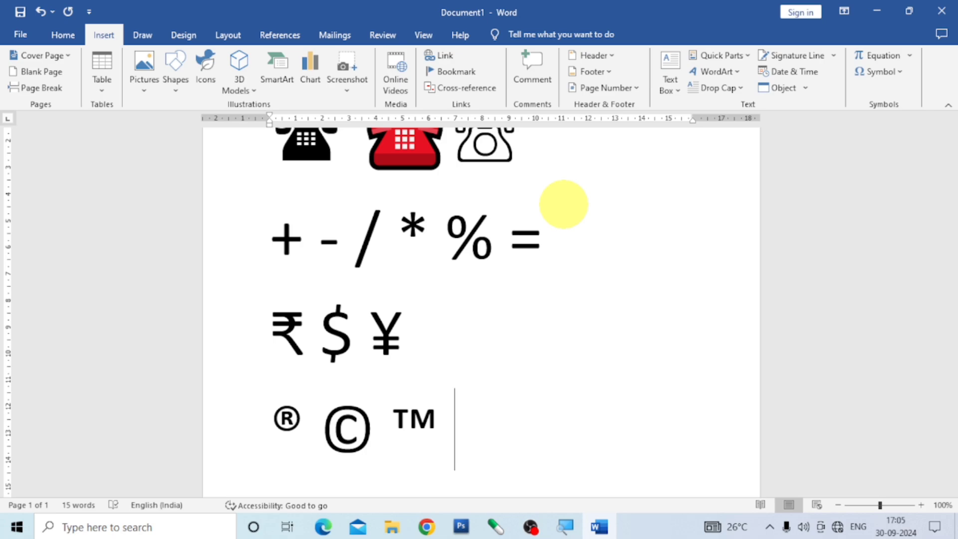
# Step: Add a red heart and a yellow sun symbol after the trademark sign and start another line below
pyautogui.write('♥')
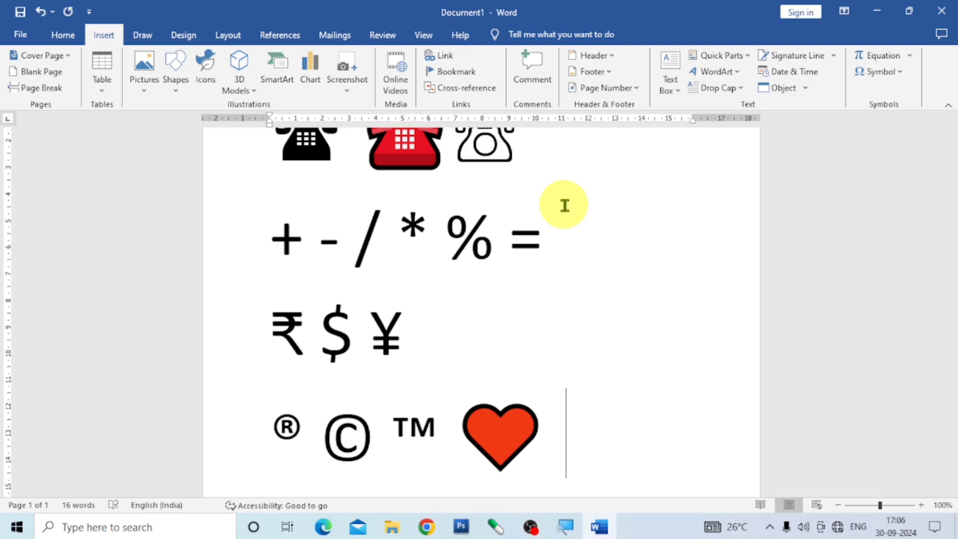
pyautogui.write('☼')
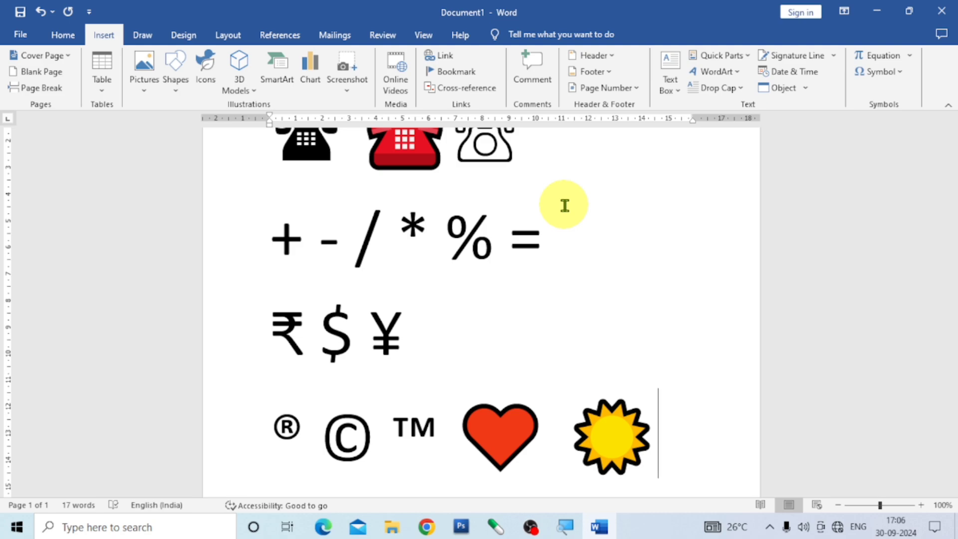
pyautogui.press('Return')
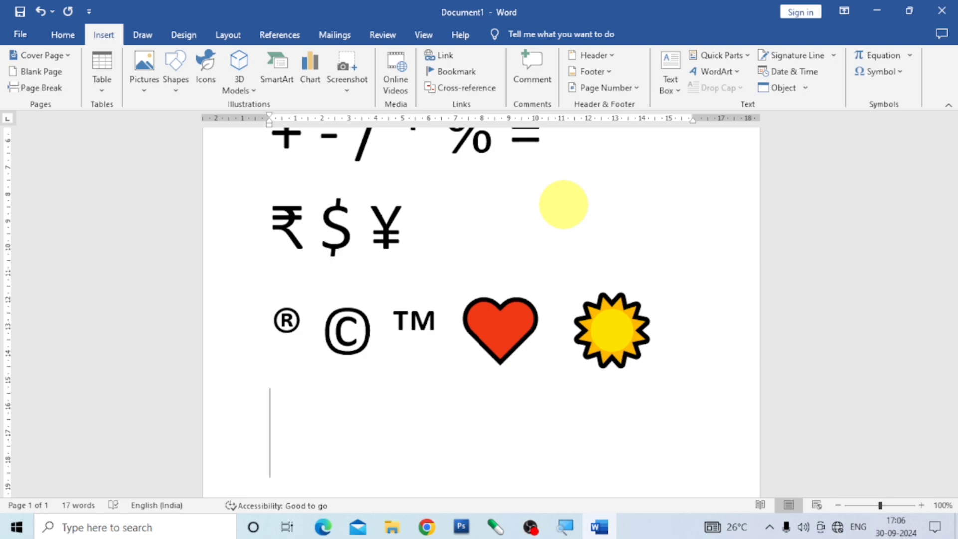
# Step: Enter cloud, umbrella, outlined star and right-pointing hand symbols, separated by spaces, on the line below the heart and sun
pyautogui.press('alt')
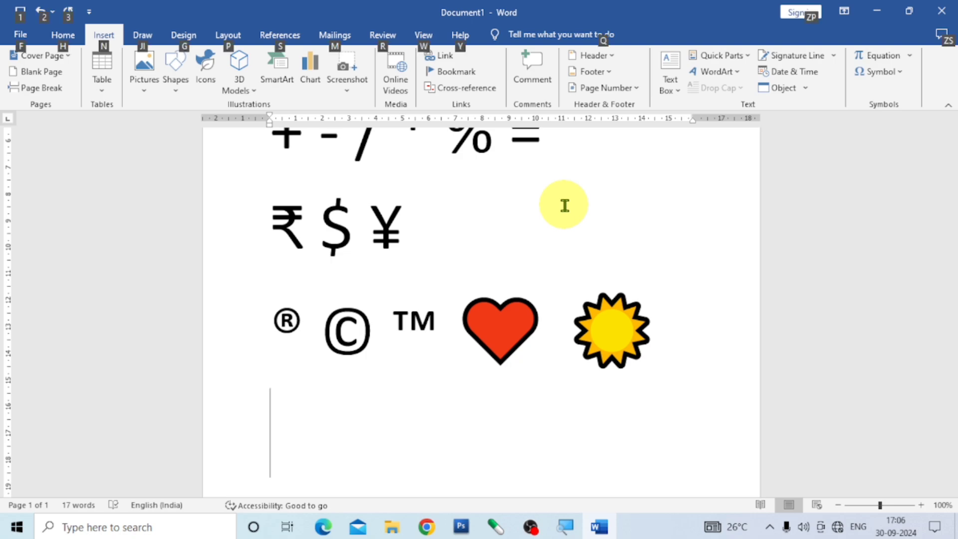
pyautogui.press('alt')
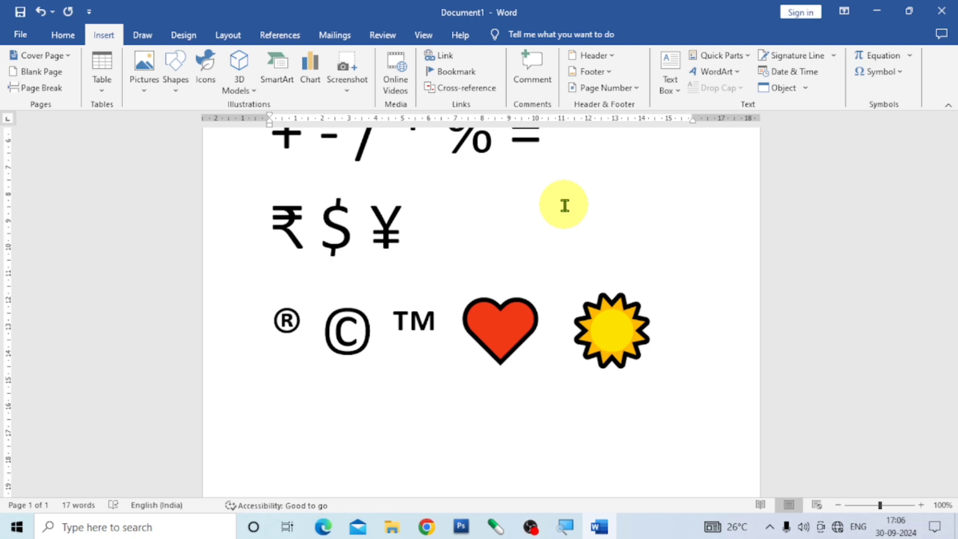
pyautogui.write('☁')
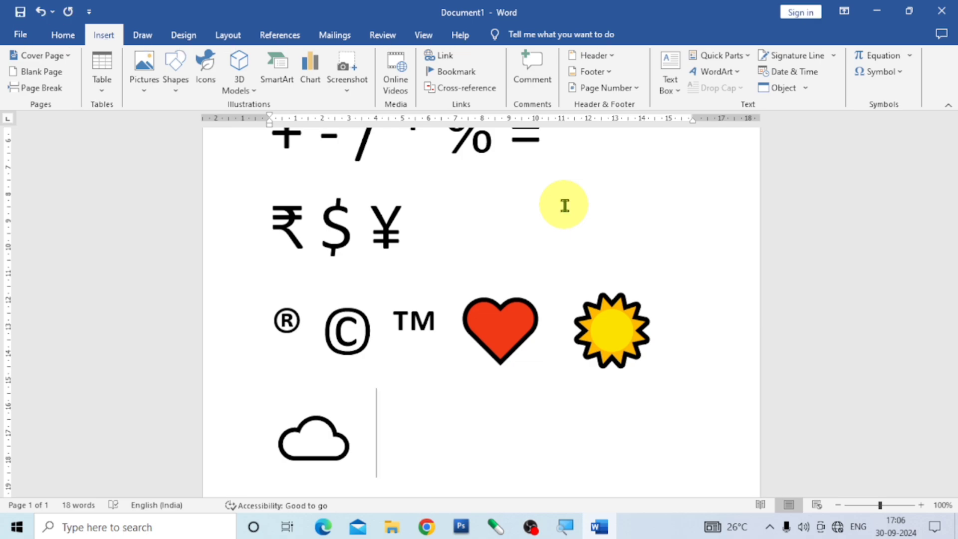
pyautogui.write('☂')
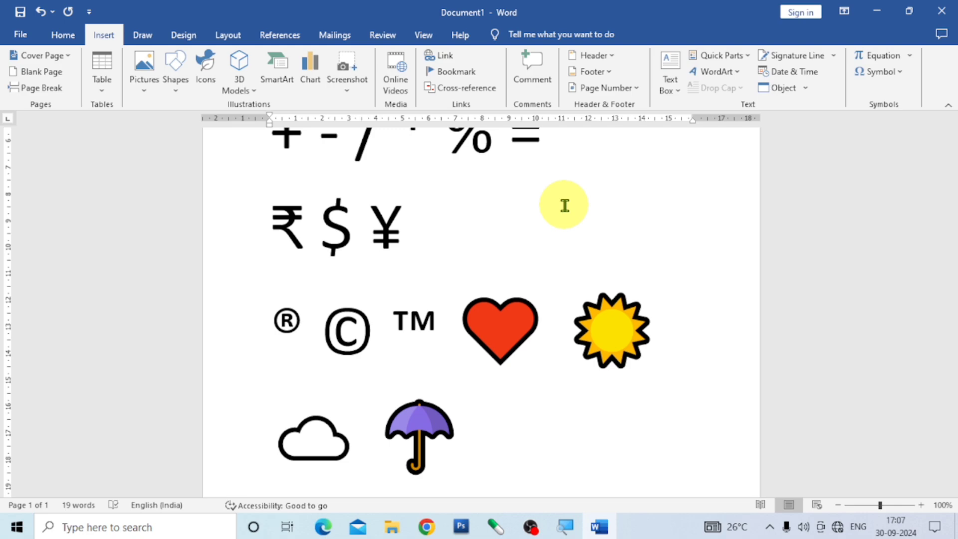
pyautogui.write('☆')
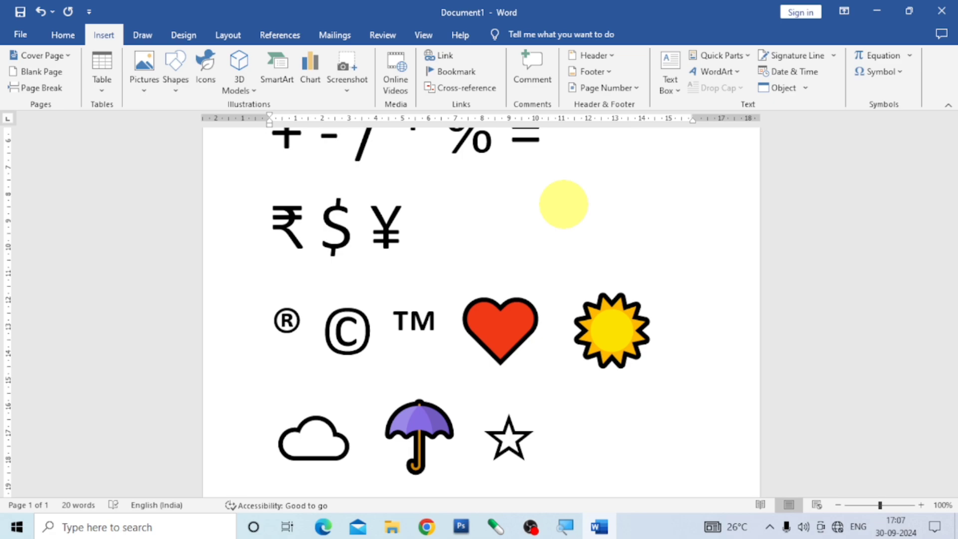
pyautogui.press('alt')
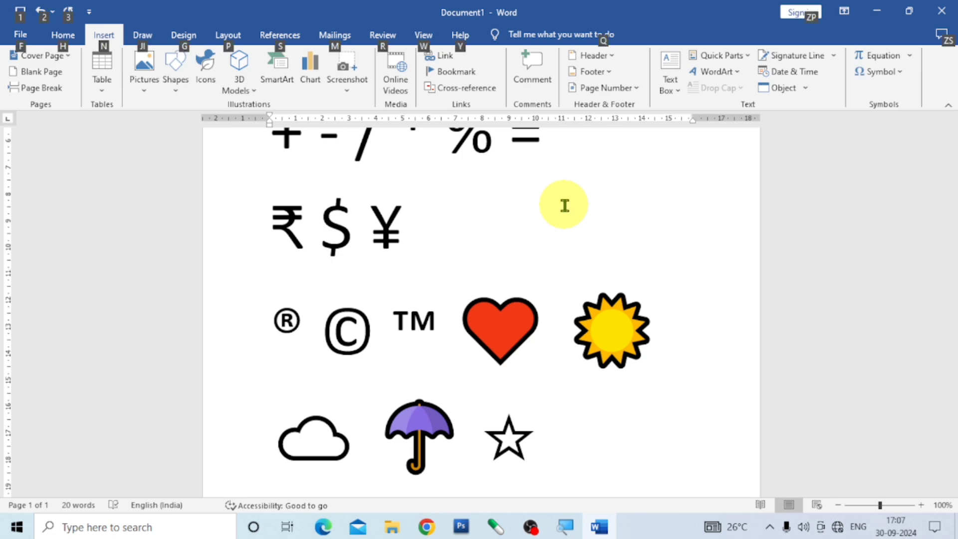
pyautogui.press('alt')
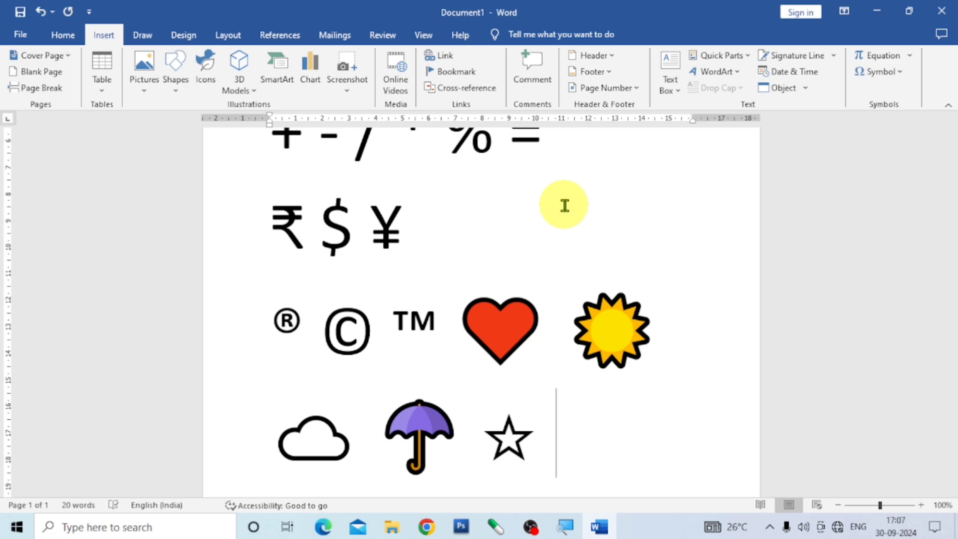
pyautogui.write('☞')
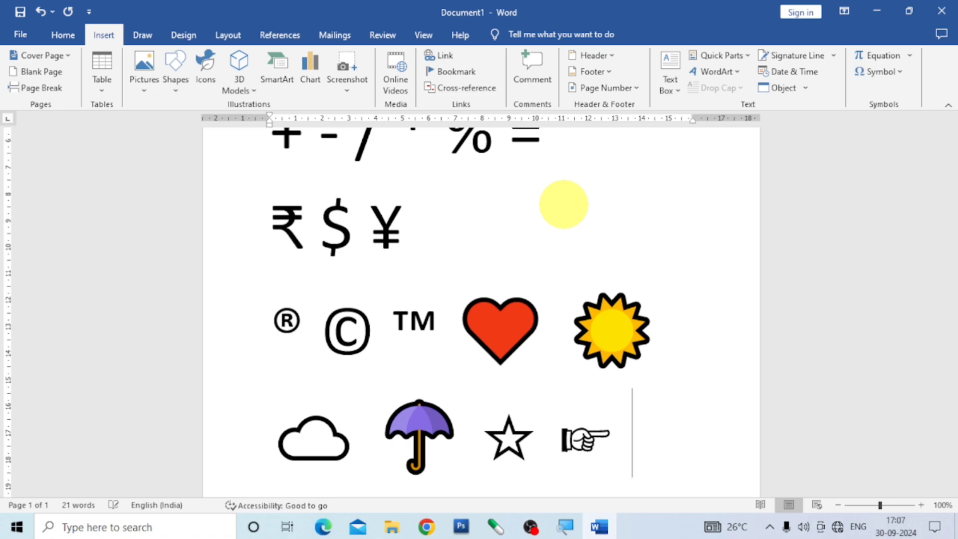
# Step: Enter the @ symbol on a new line below the cloud and umbrella row
pyautogui.press('alt')
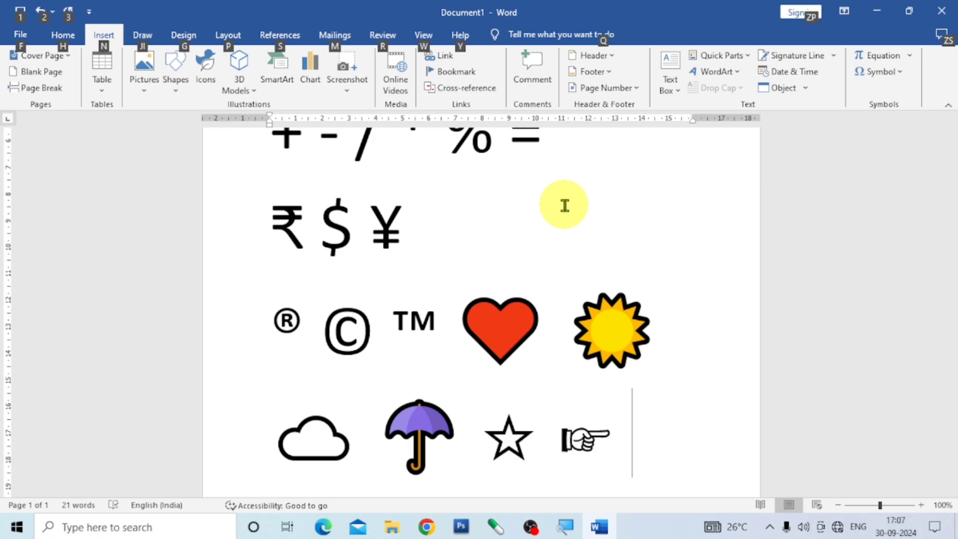
pyautogui.press('Return')
pyautogui.write('@')
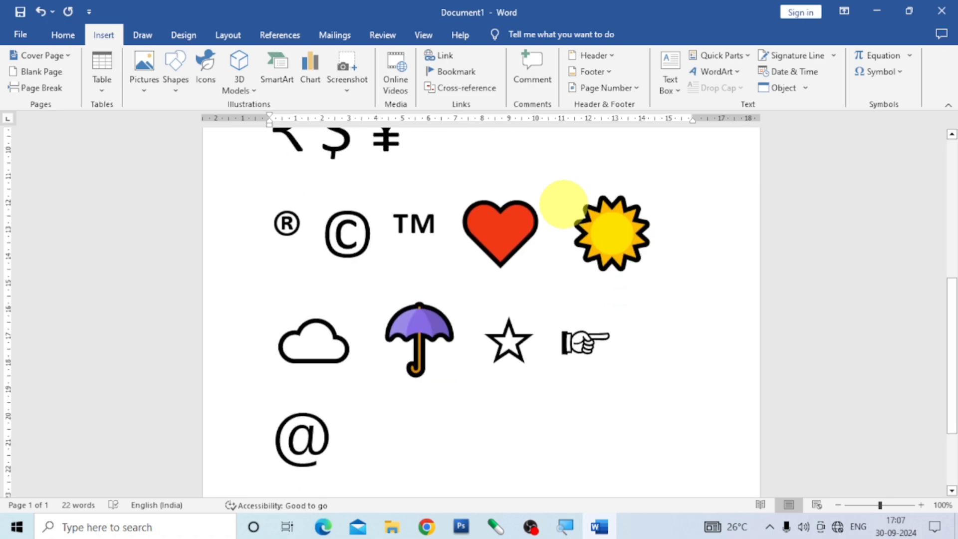